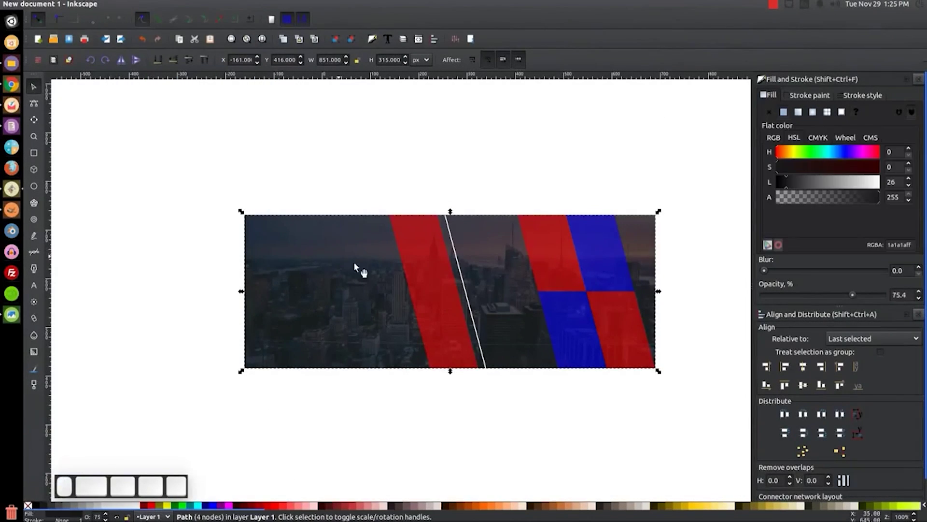
Step: Lower the selected shape's opacity slightly, then draw a black rectangle over the controller photo
left_click_drag(852, 295, 849, 295)
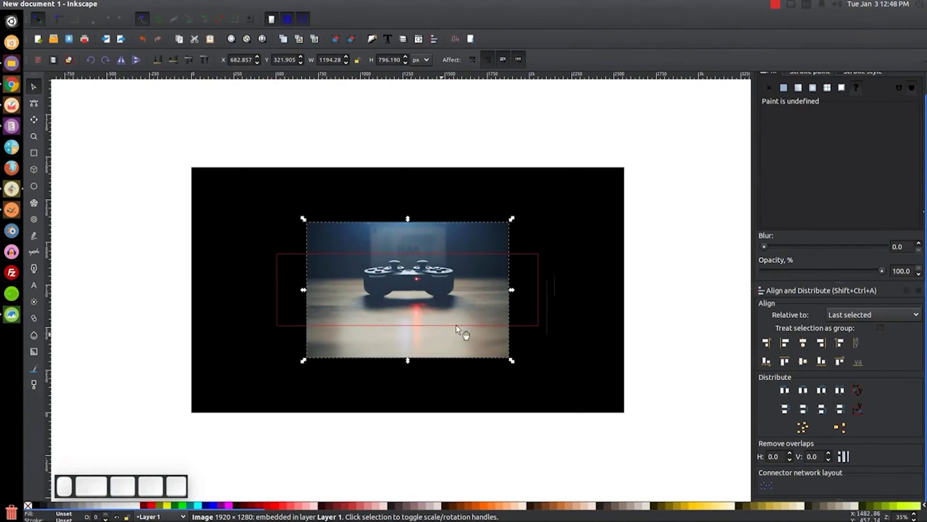
key("r")
left_click_drag(297, 214, 517, 366)
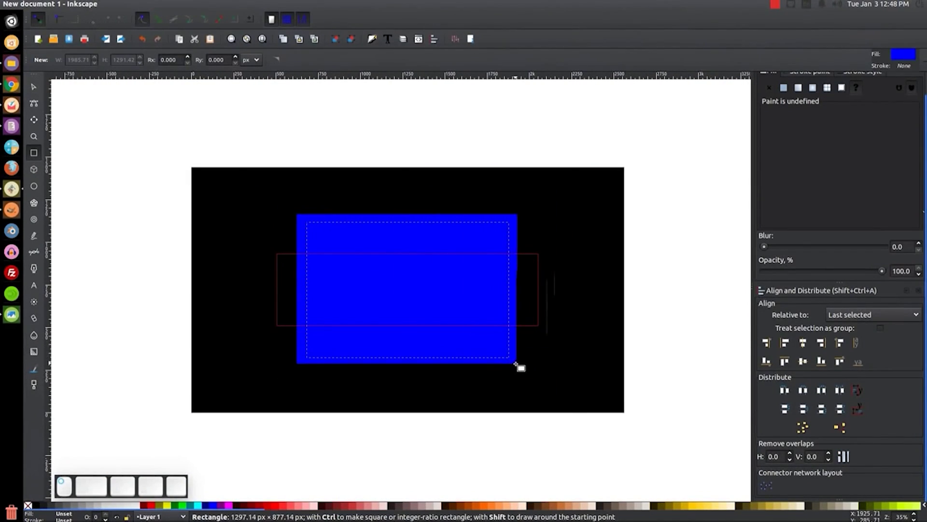
left_click(35, 508)
Step: Move the black rectangle down-left below the artwork and give it a radial gradient
left_click(33, 86)
left_click_drag(469, 297, 321, 425)
key("Escape")
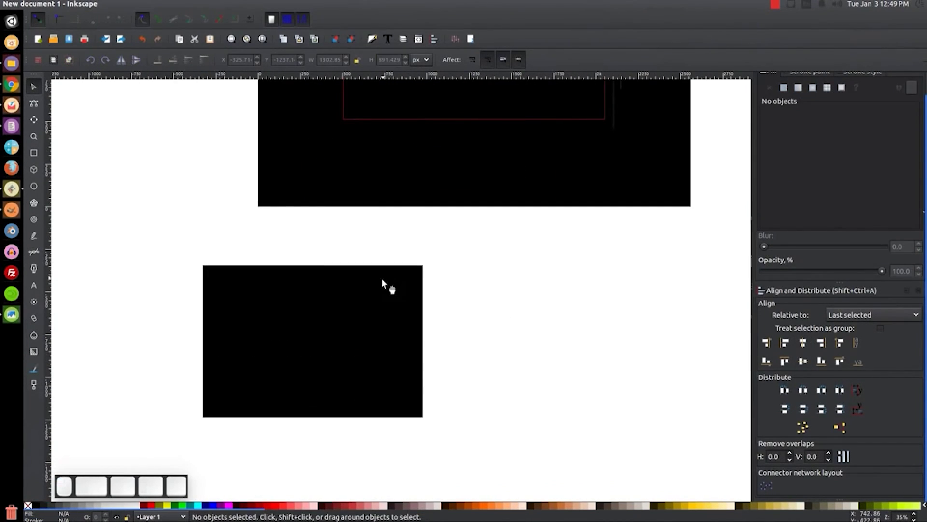
left_click(382, 282)
key("g")
double_click(315, 321)
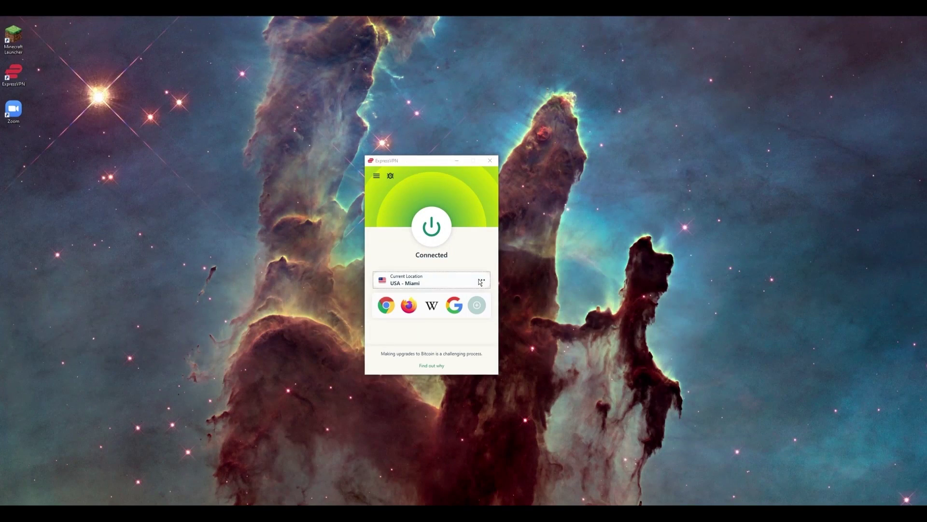
Step: Return from the US city list to all VPN locations and scroll through the countries
left_click(480, 280)
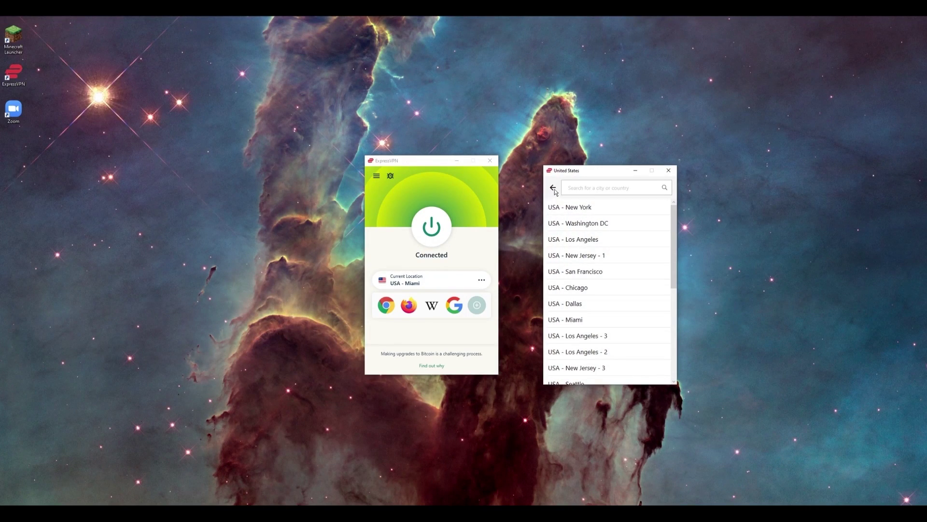
scroll(583, 208, "down", 2)
scroll(584, 212, "up", 1)
scroll(582, 217, "down", 10)
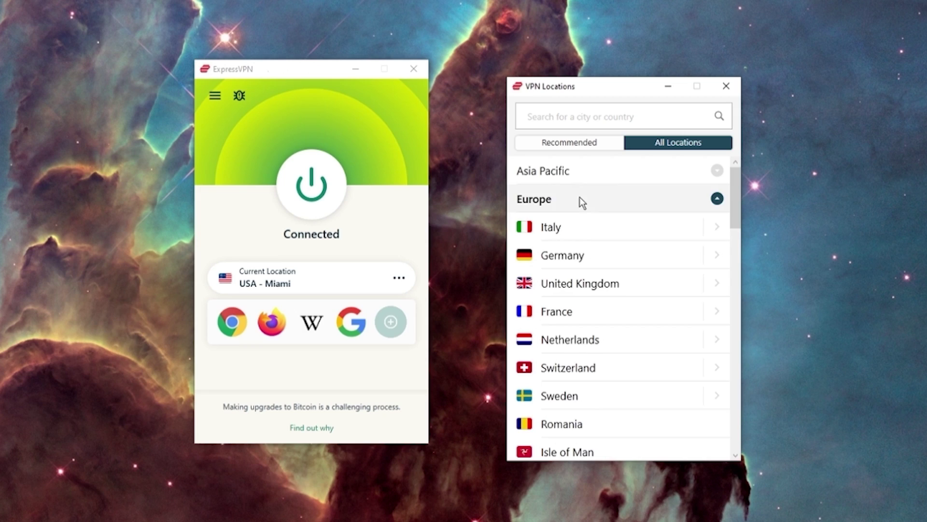
scroll(590, 221, "down", 5)
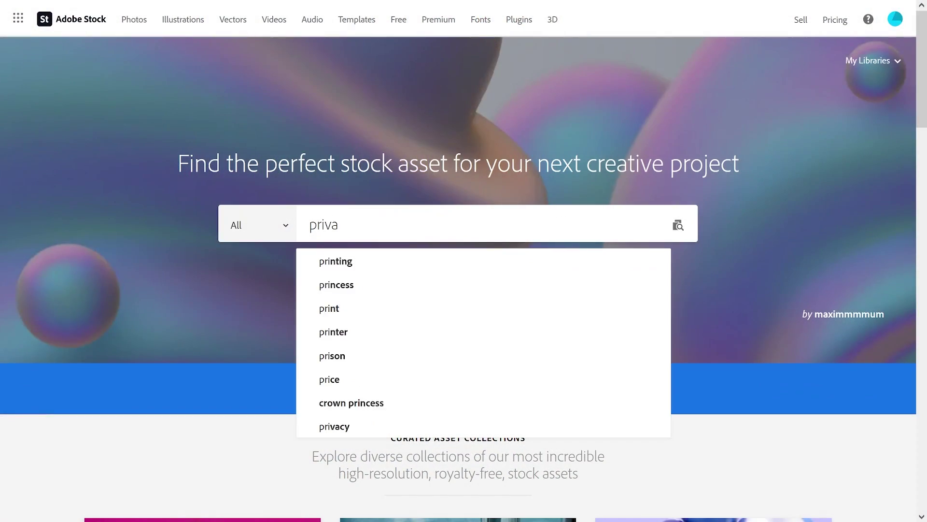
Step: Run the Adobe Stock search for 'privacy', then enter the text 'Testing T'
type("cy")
key("Return")
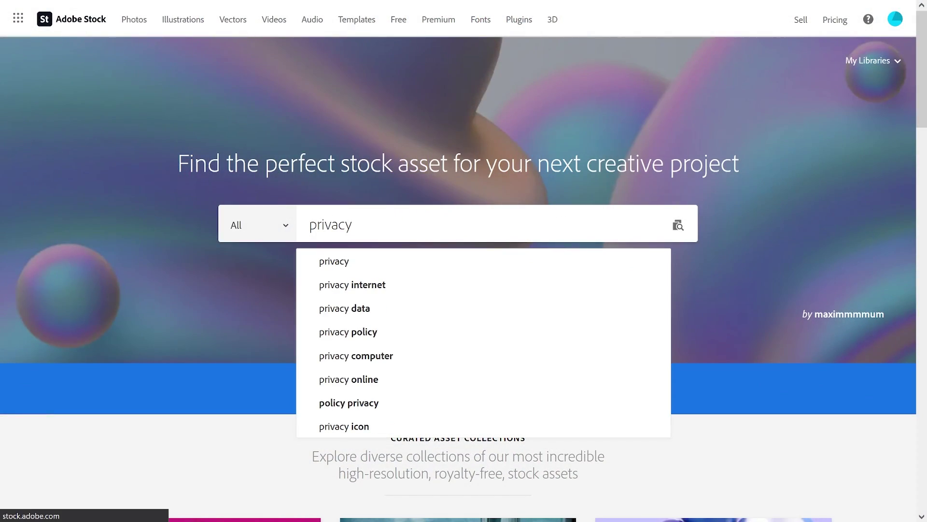
scroll(844, 174, "down", 10)
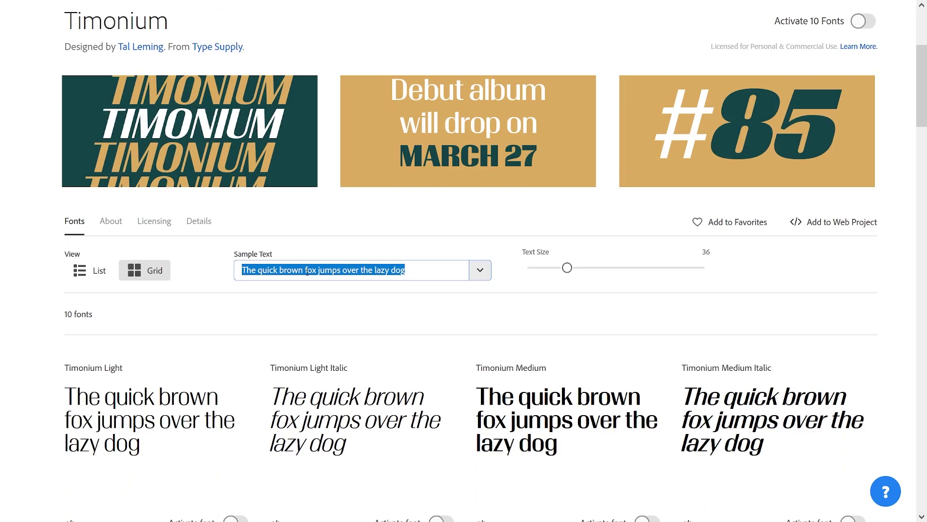
type("Testing T")
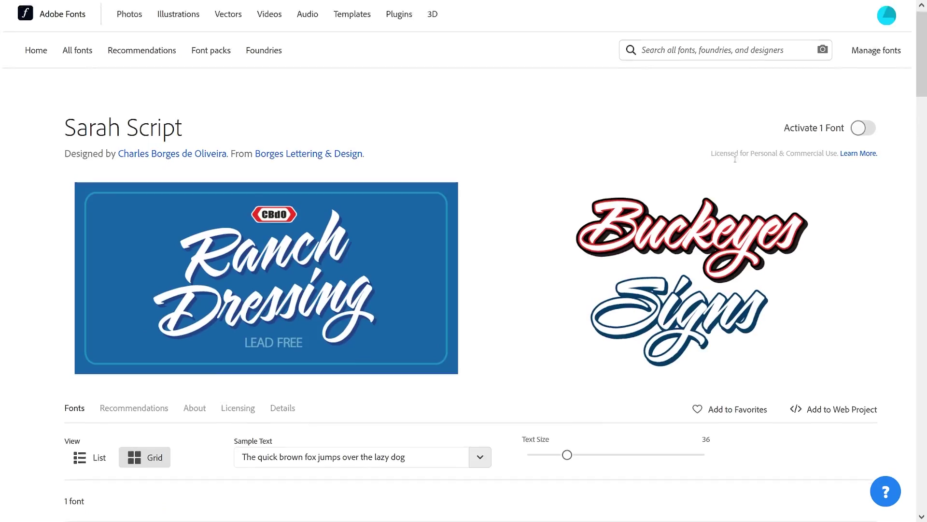
scroll(735, 159, "down", 5)
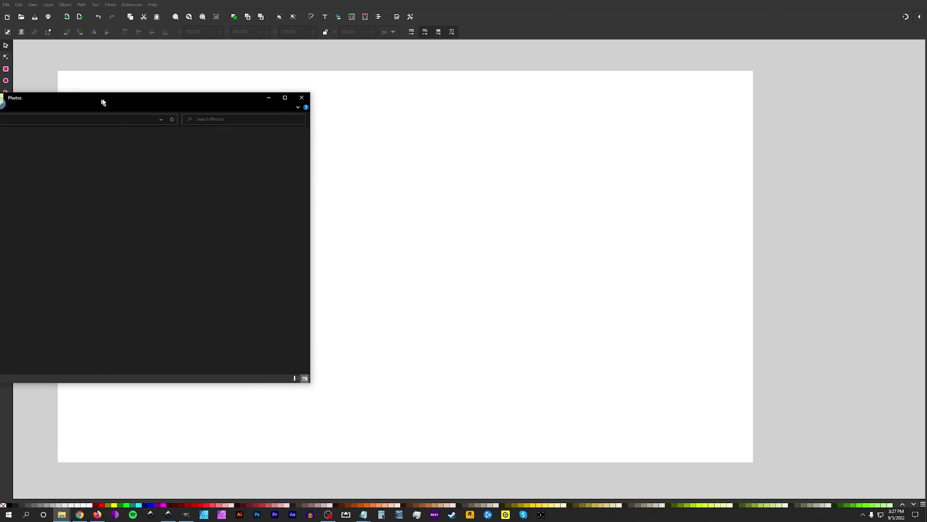
Step: Drag 52081481_m.jpg from the Photos folder onto the canvas and import it as embedded
left_click_drag(104, 100, 595, 125)
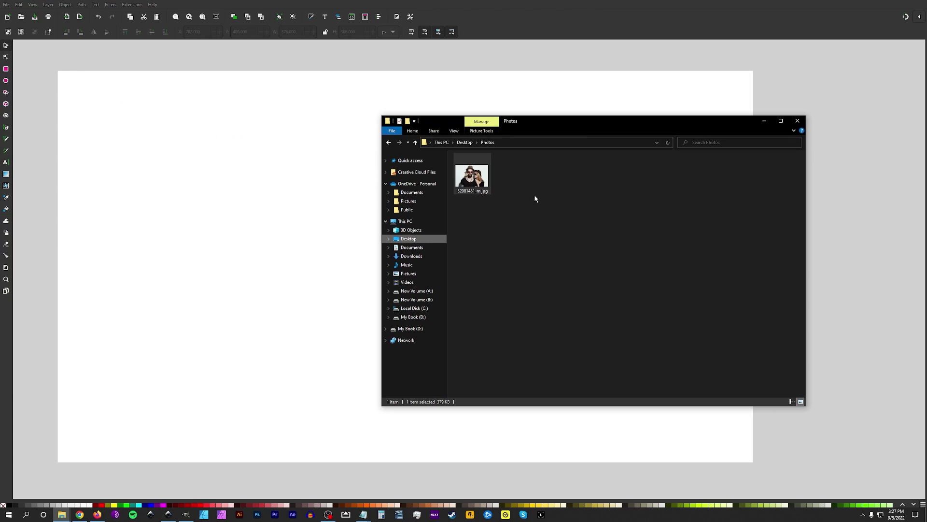
left_click_drag(471, 176, 222, 156)
left_click_drag(115, 51, 243, 172)
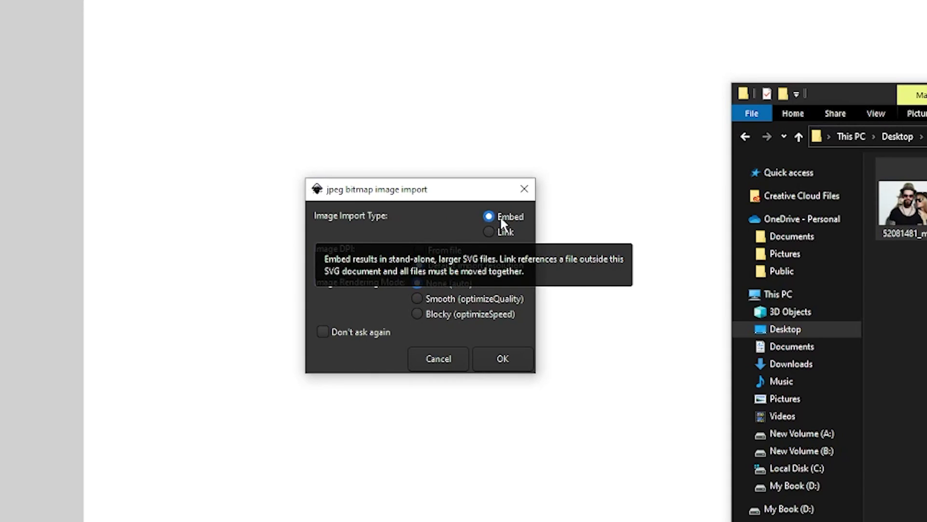
left_click(503, 359)
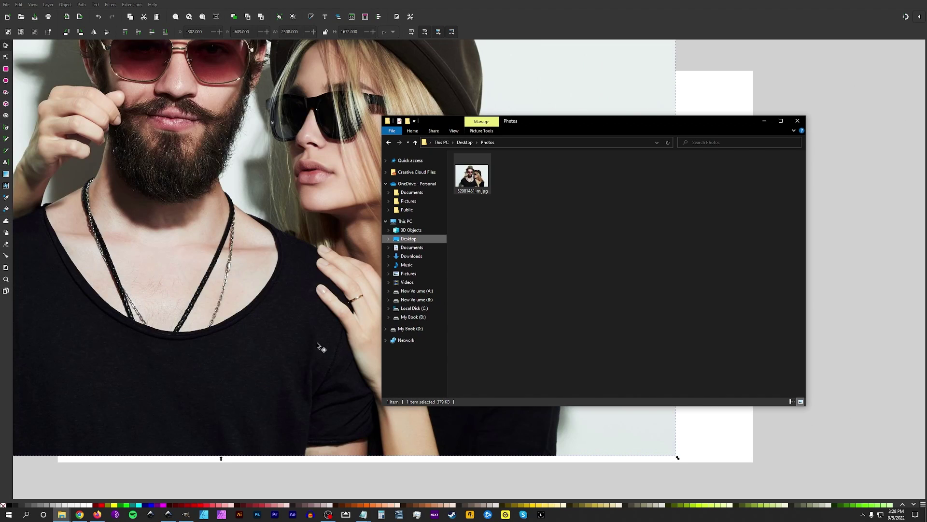
left_click(764, 120)
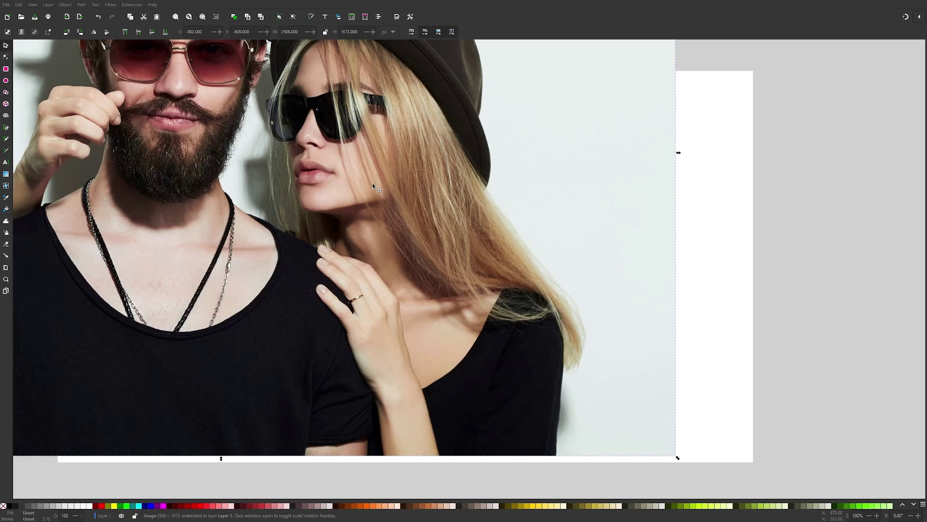
Step: Centre the photo in view and resize the page to it with Ctrl+Shift+R (2508 × 1672)
left_click_drag(372, 183, 396, 193)
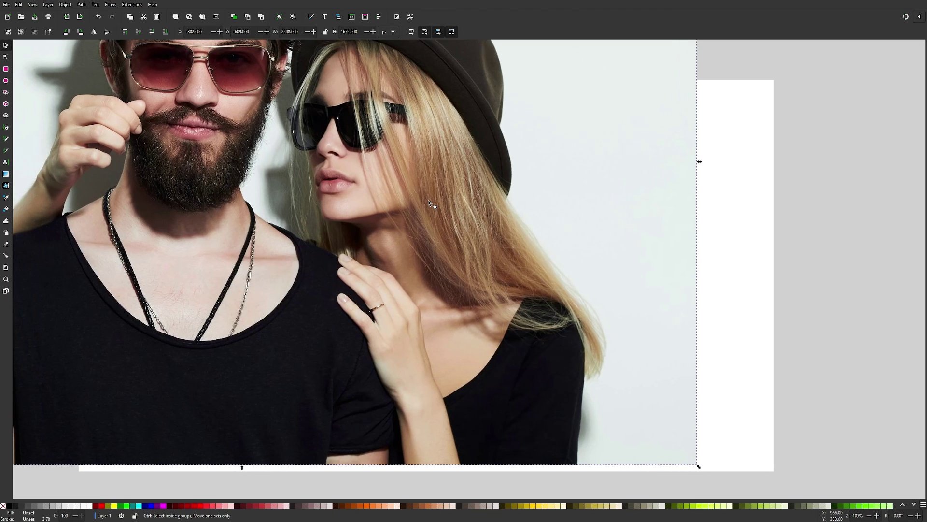
scroll(428, 200, "down", 3)
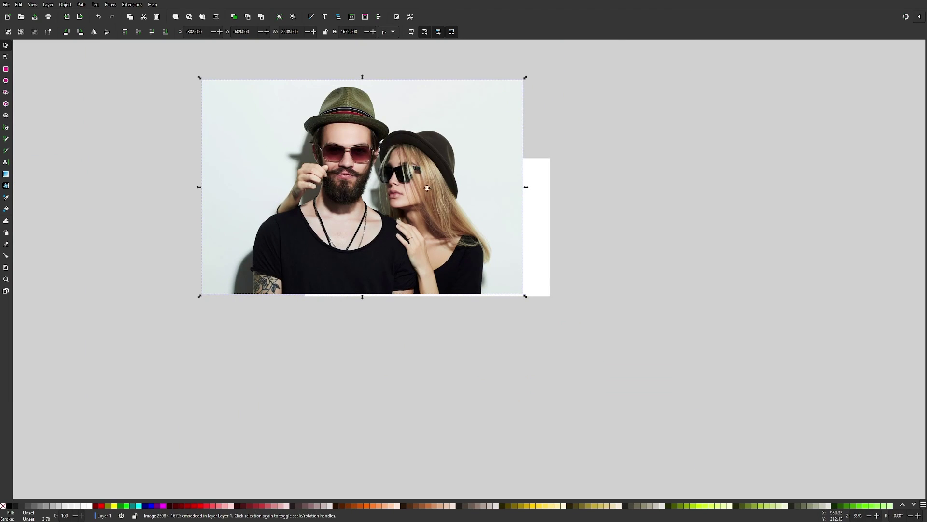
scroll(428, 193, "up", 2)
scroll(390, 204, "right", 1)
left_click_drag(350, 190, 357, 238)
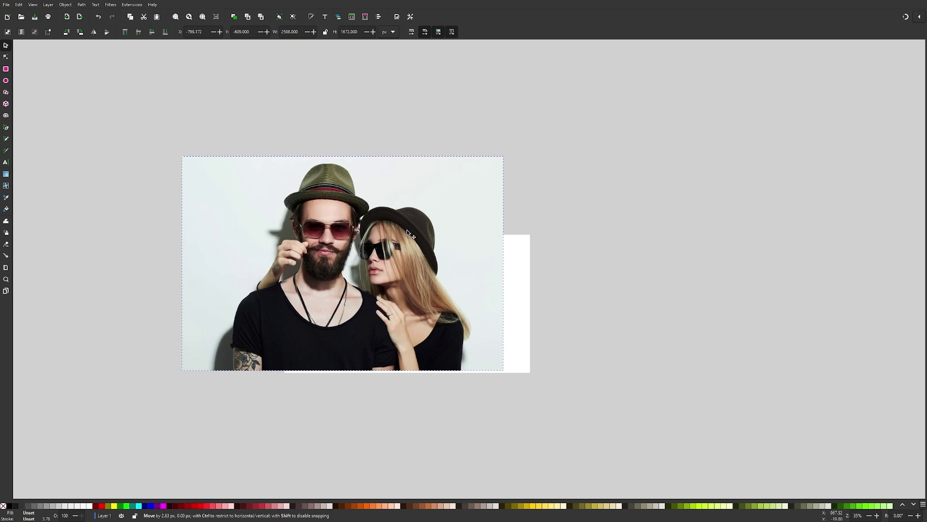
left_click_drag(406, 230, 408, 231)
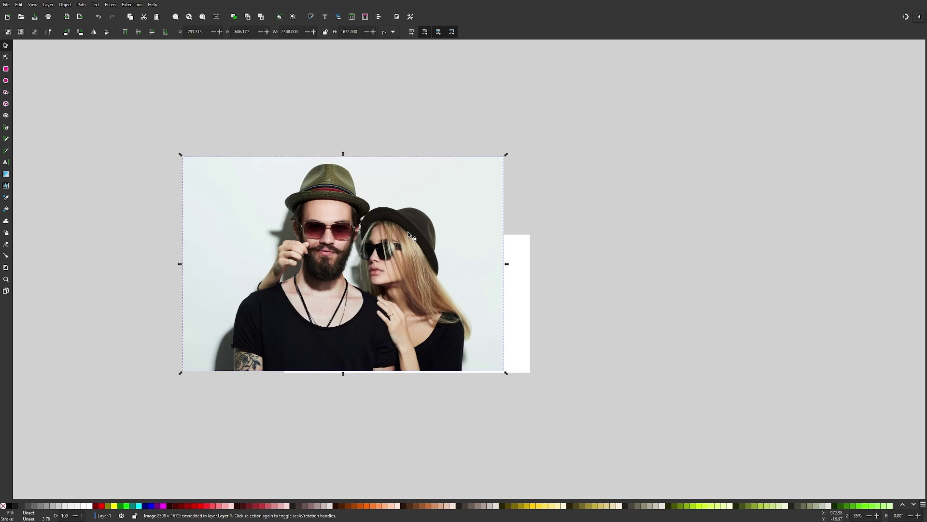
key("ctrl+shift+r")
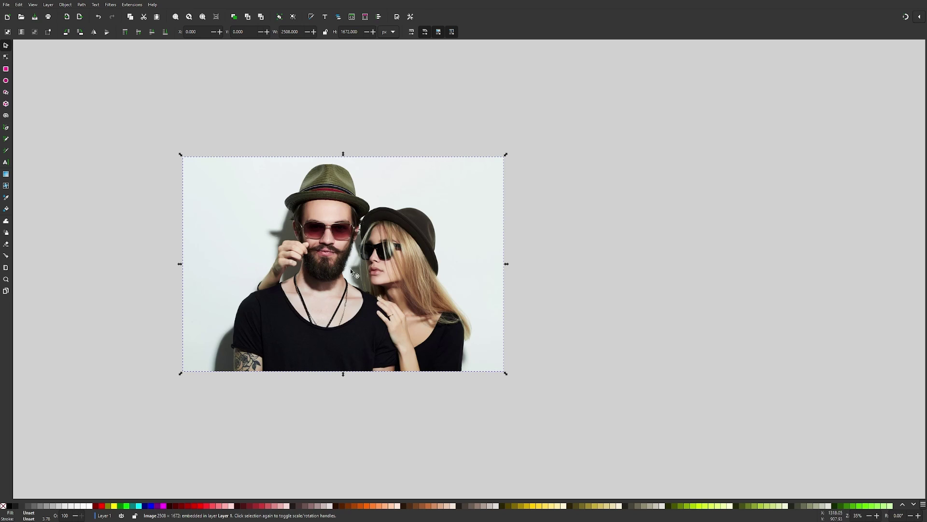
Step: Copy the photo, draw a rectangle covering it, and match its size via Edit > Paste Size
right_click(262, 188)
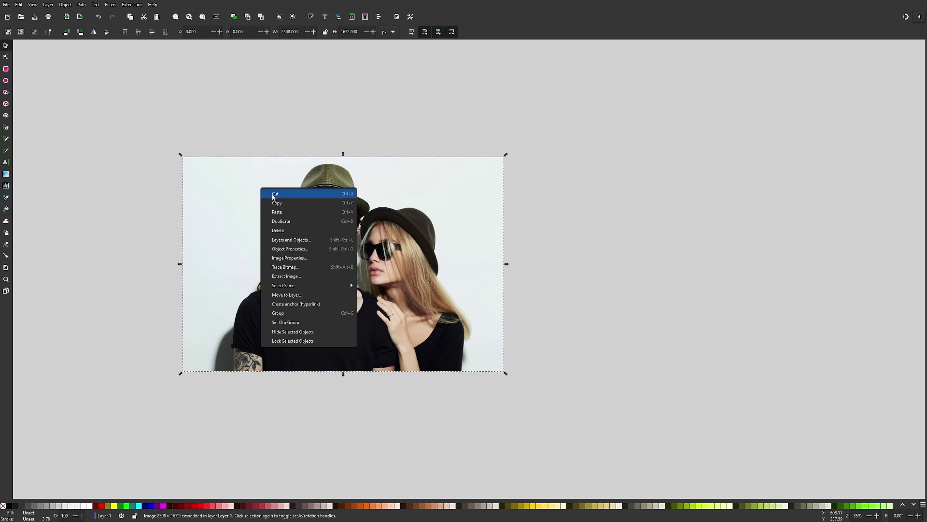
left_click(276, 203)
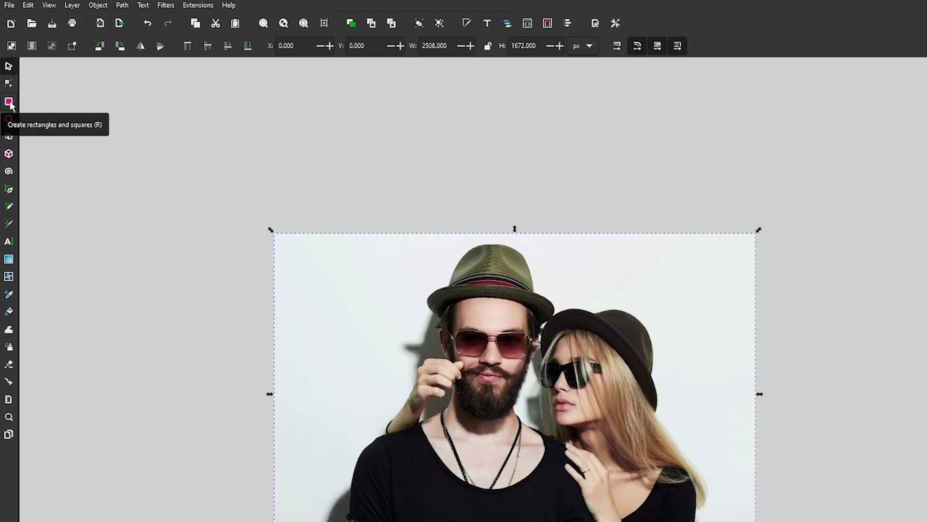
left_click(9, 102)
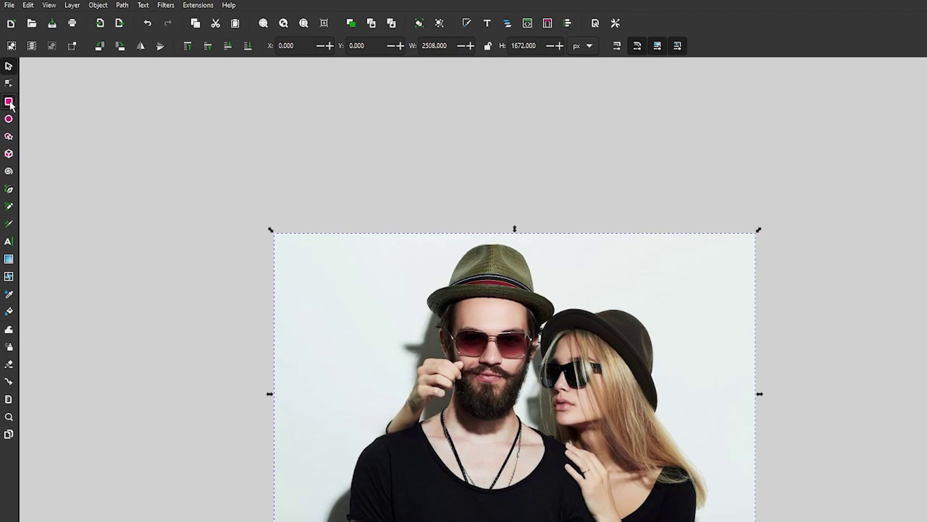
left_click_drag(290, 250, 345, 274)
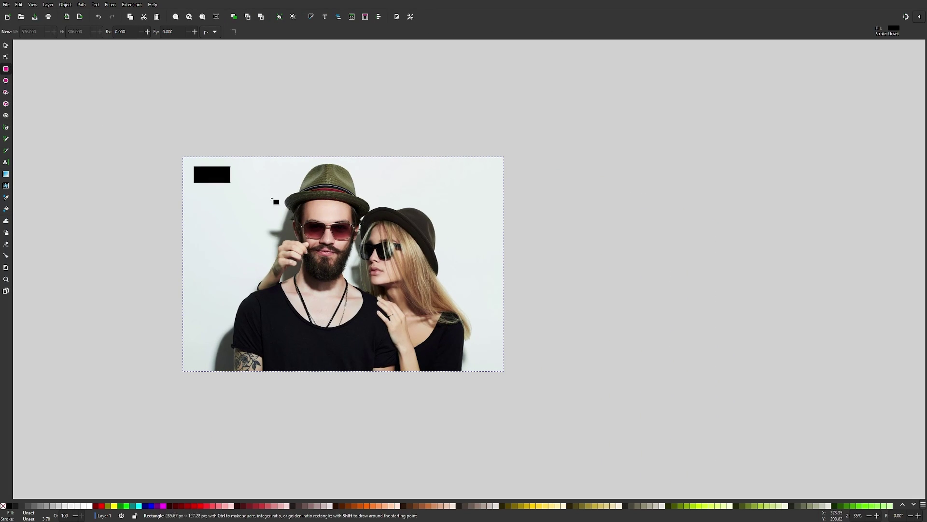
mouse_move(272, 198)
left_mouse_down()
mouse_move(433, 300)
mouse_move(472, 370)
mouse_move(505, 369)
mouse_move(495, 368)
left_mouse_up()
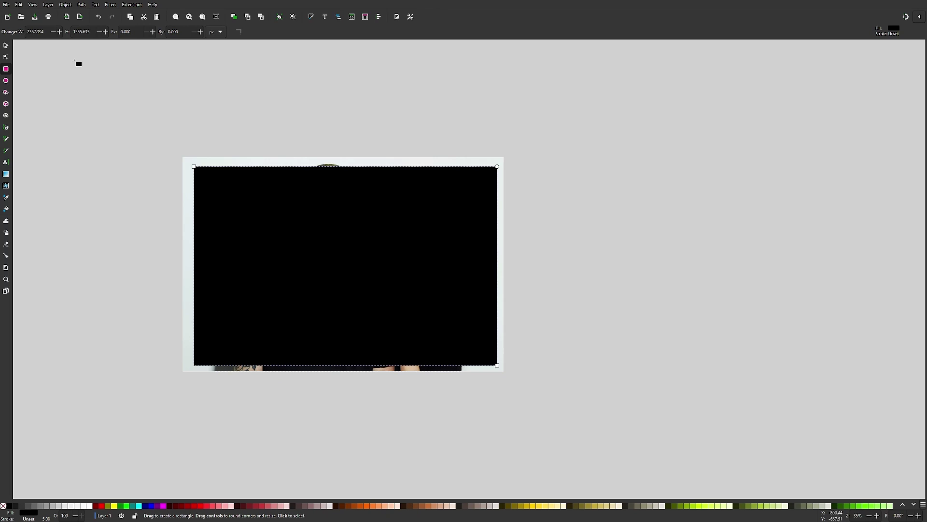
left_click(20, 4)
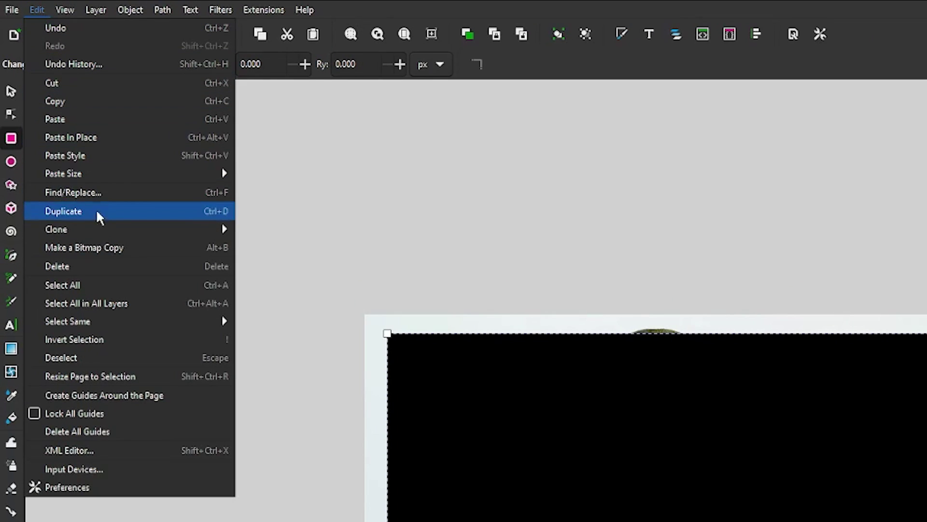
mouse_move(54, 90)
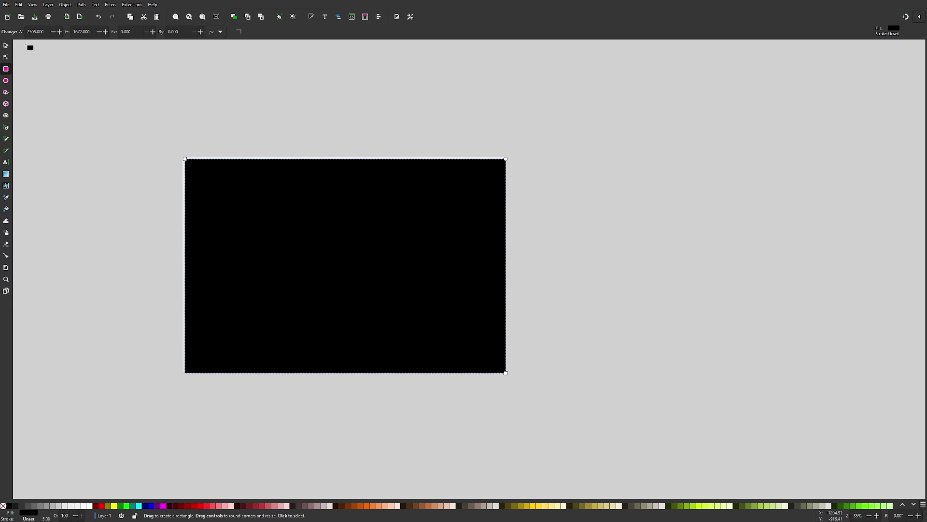
Step: Shift the rectangle aside, fill it bright blue, and add the photo to the selection
left_click(6, 46)
left_click_drag(290, 242, 304, 252)
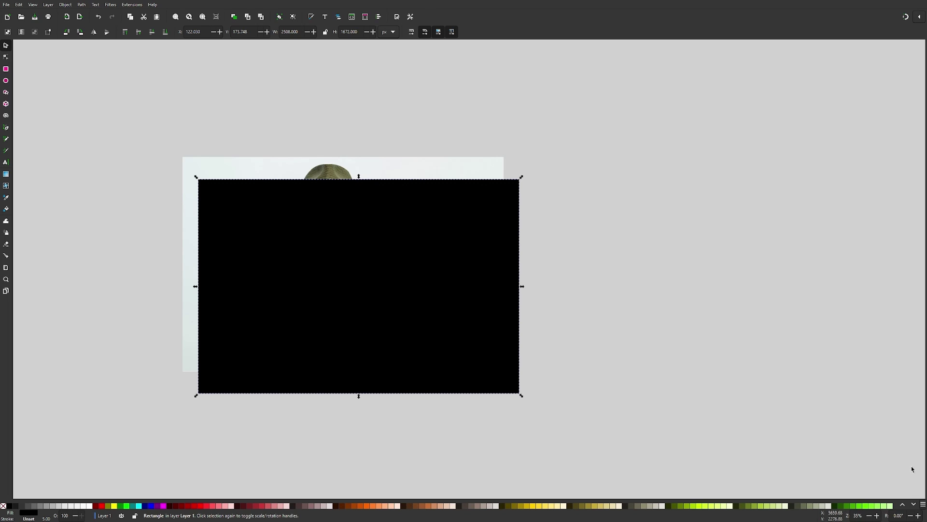
left_click(915, 505)
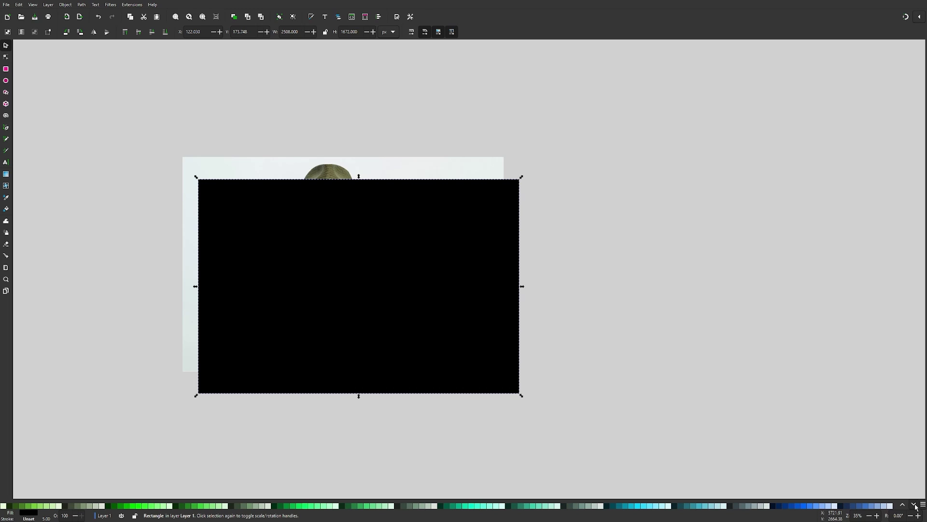
left_click(810, 507)
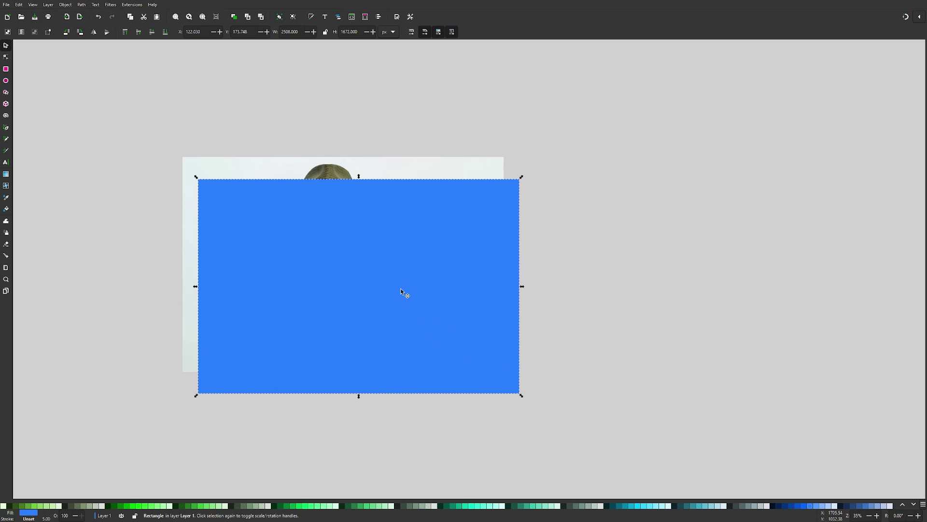
left_click(262, 164, "shift")
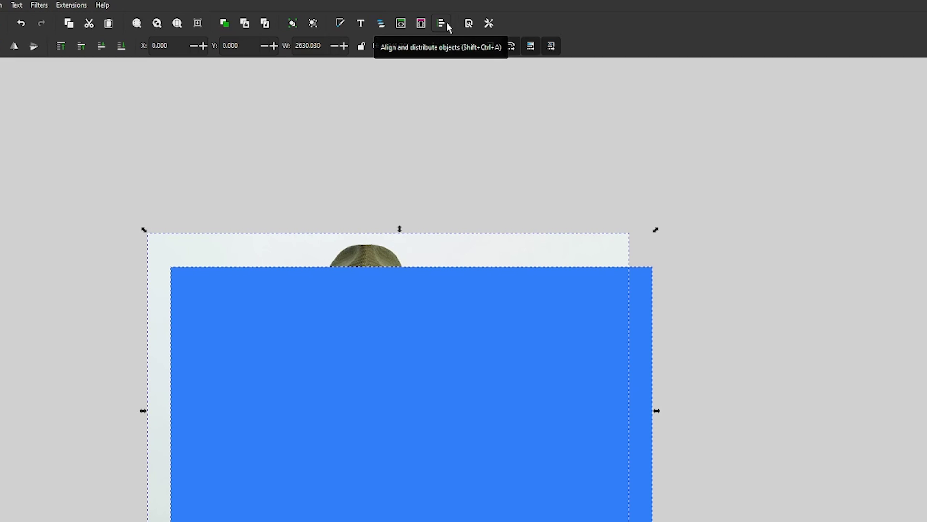
Step: Centre the rectangle on the photo on both axes, relative to the last selected object
left_click(442, 23)
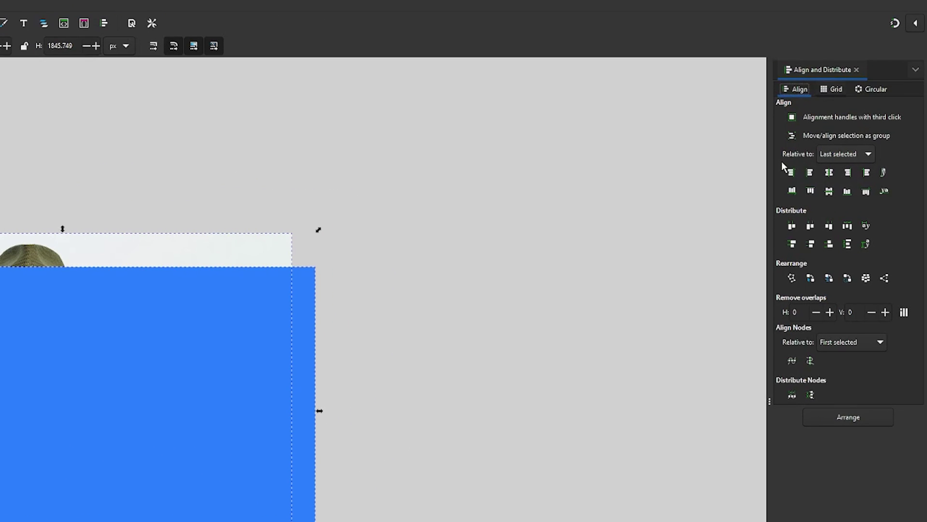
left_click(845, 155)
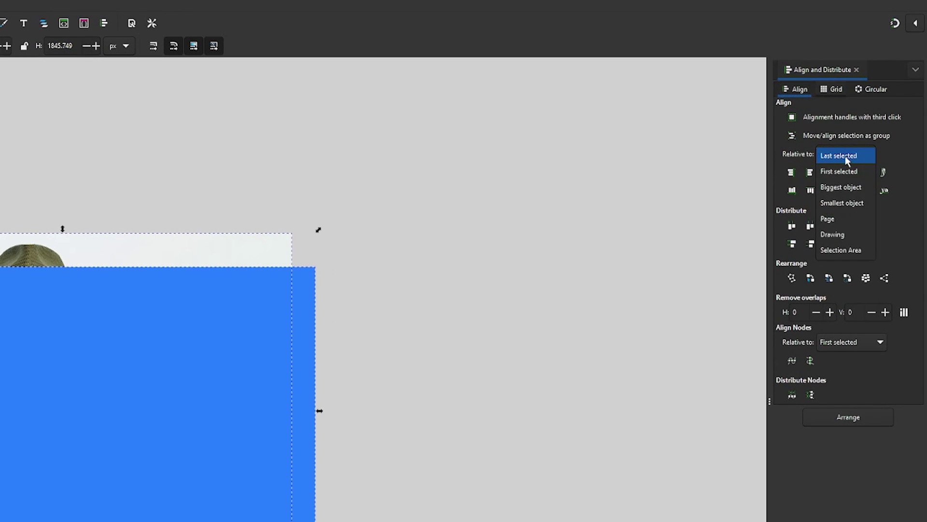
left_click(883, 140)
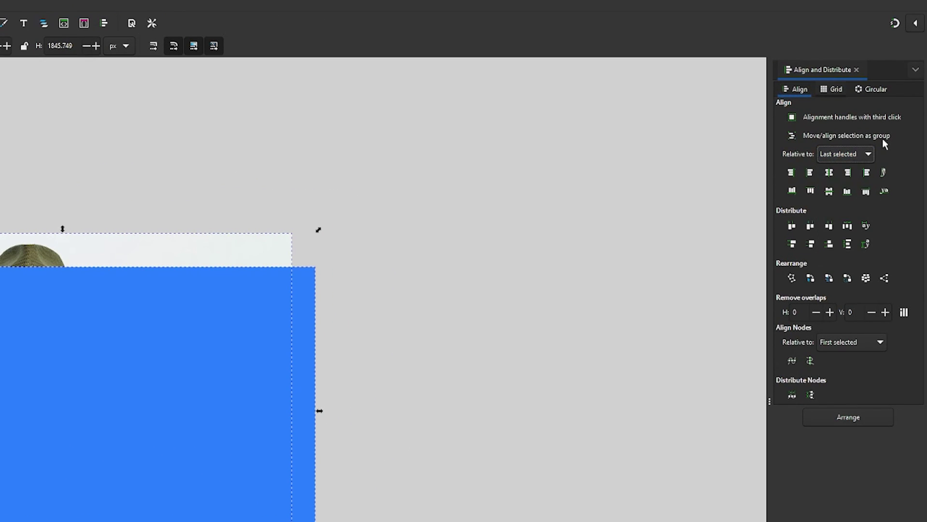
left_click(829, 173)
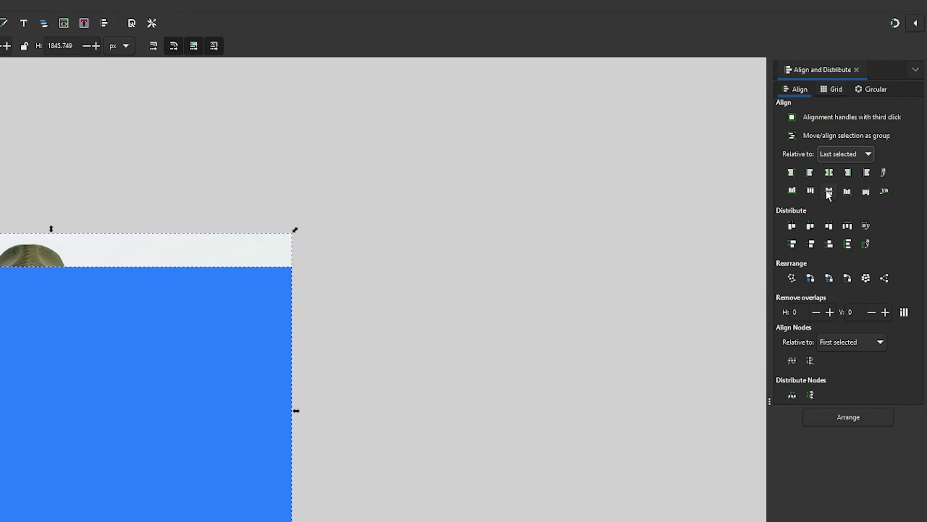
left_click(830, 191)
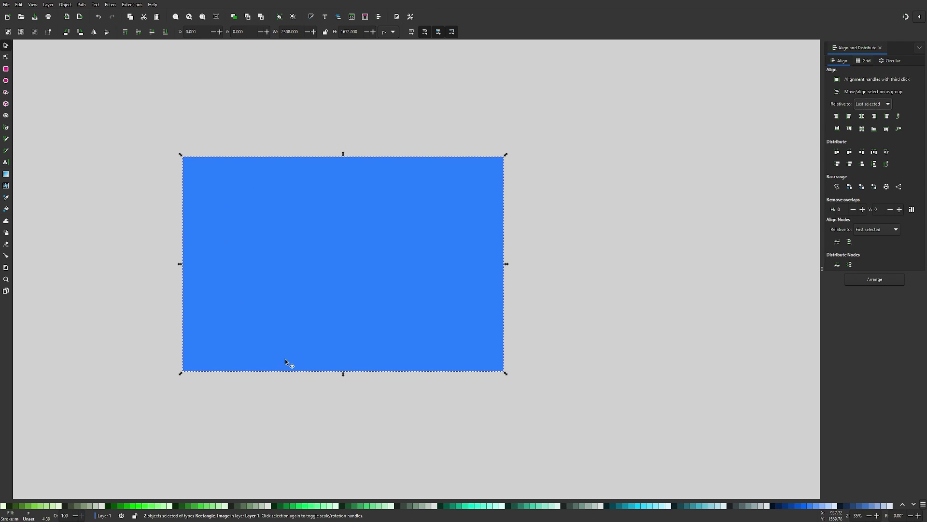
Step: Clear the selection, then select only the blue rectangle
left_click(583, 172)
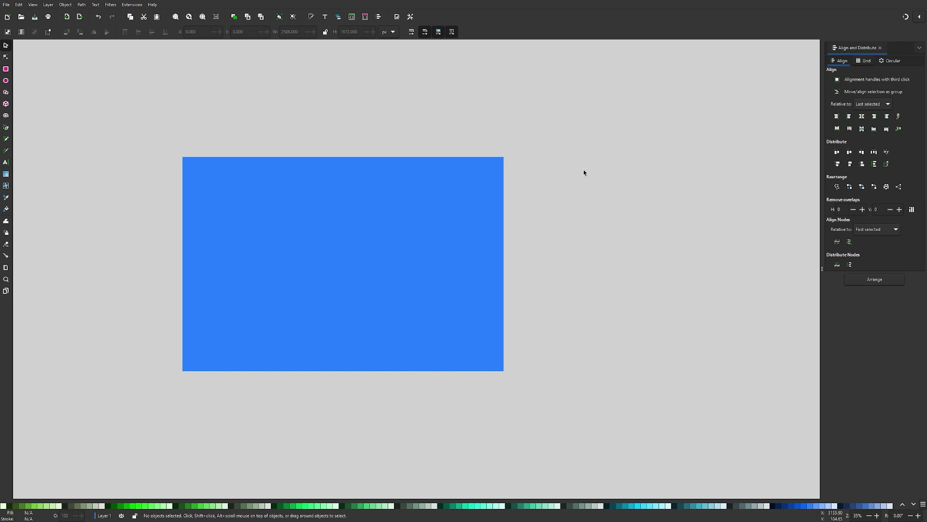
left_click(363, 220)
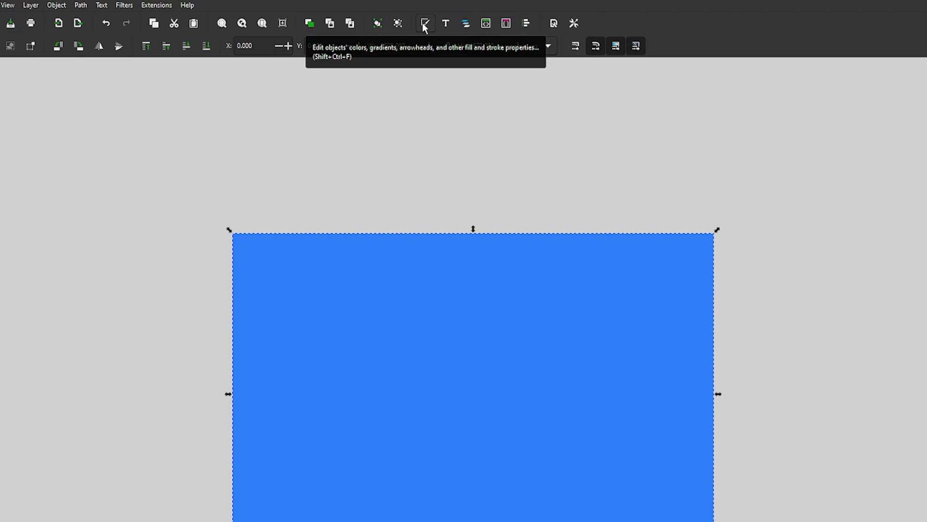
Step: Show the Fill and Stroke panel for the rectangle and expand its Blend mode dropdown
left_click(425, 23)
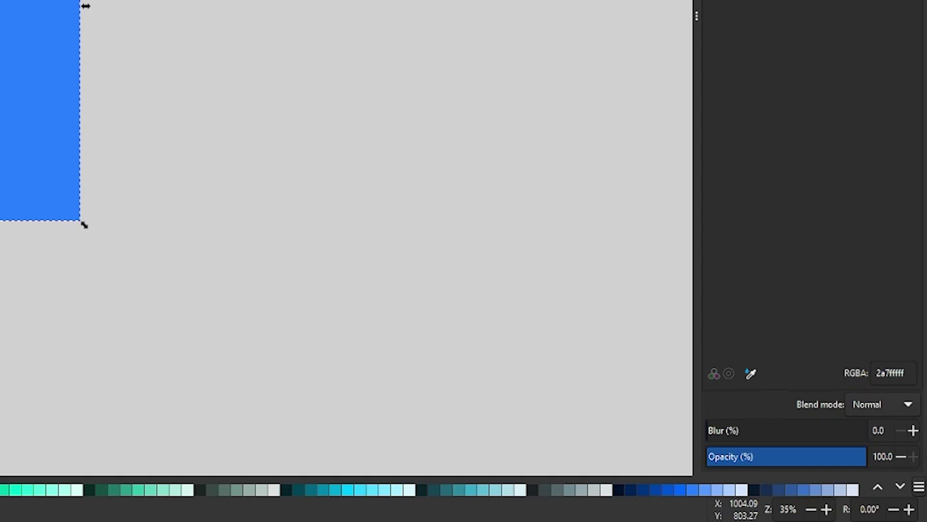
left_click(868, 405)
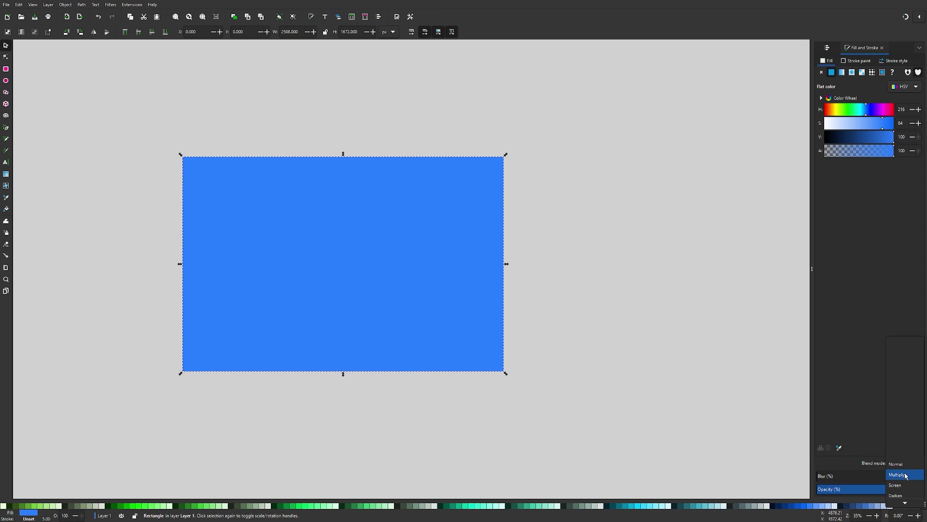
Step: Try Multiply, then step through the blend modes and settle on Color to tint the photo blue
left_click(906, 475)
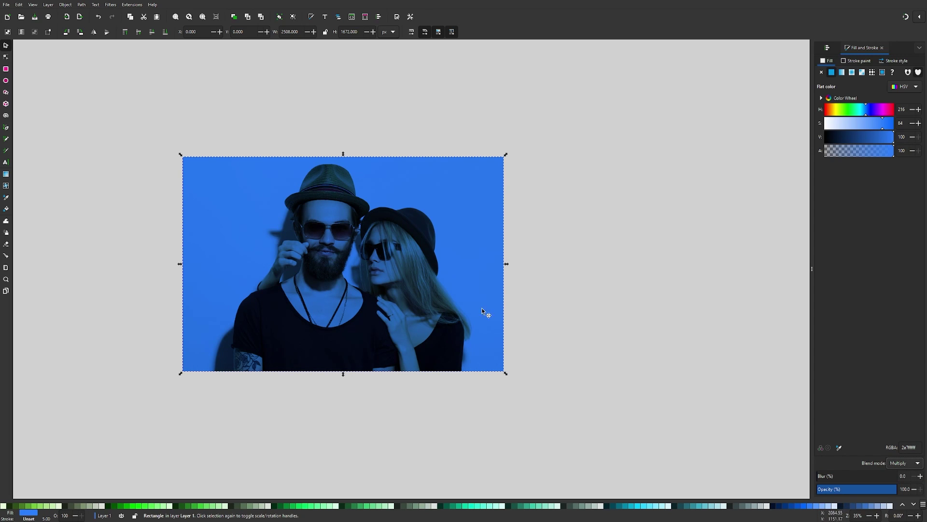
key("Down")
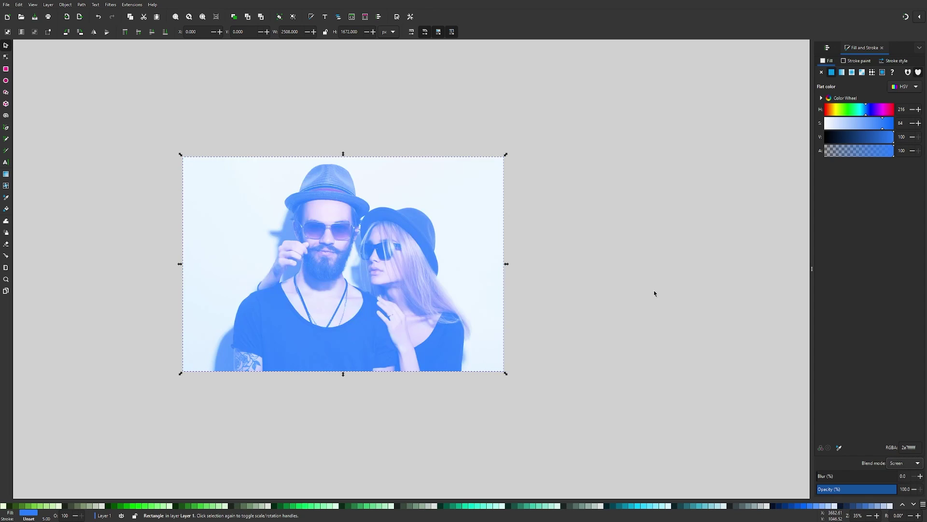
key("Down")
key("Down")
key("Down")
key("Down")
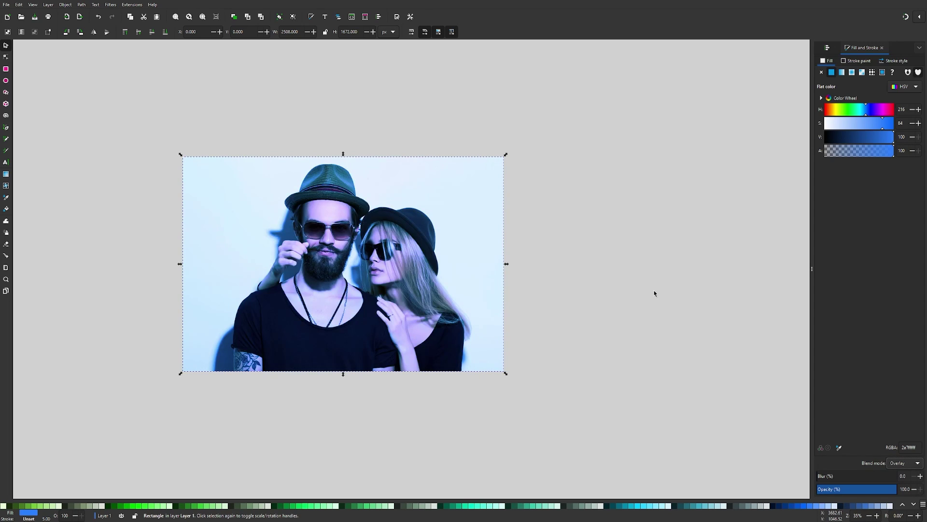
key("Down")
key("Down")
key("Down")
key("Down")
key("Down")
key("Down")
key("Down")
key("Down")
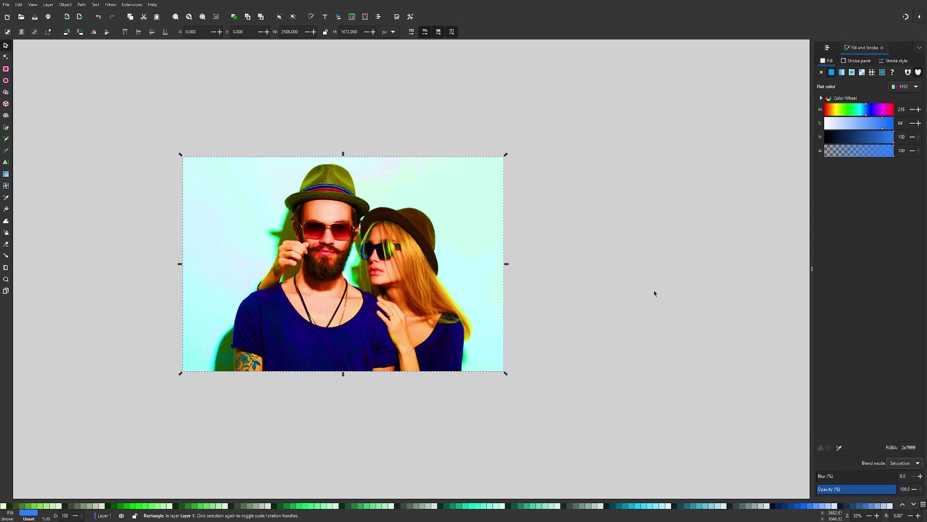
key("Down")
key("Up")
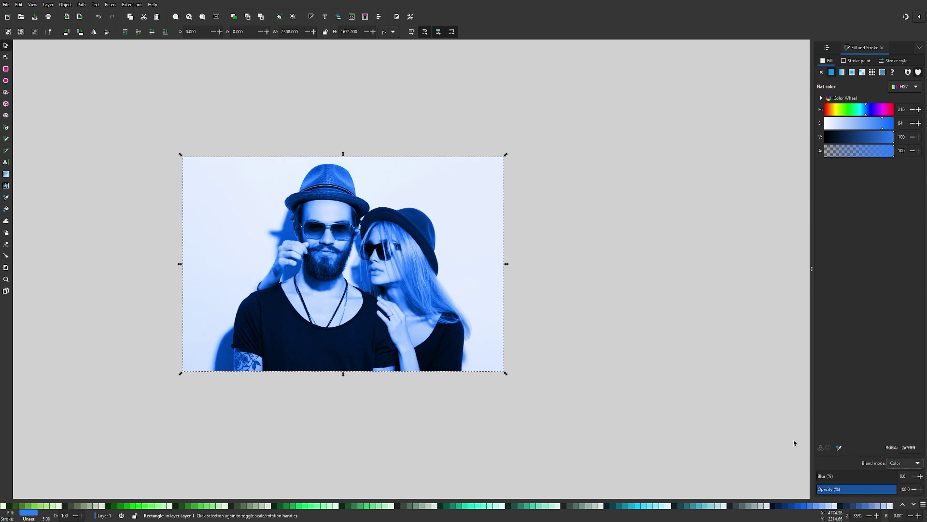
Step: Drag the blue overlay off the photo, then undo the move and clear the selection
left_click(548, 334)
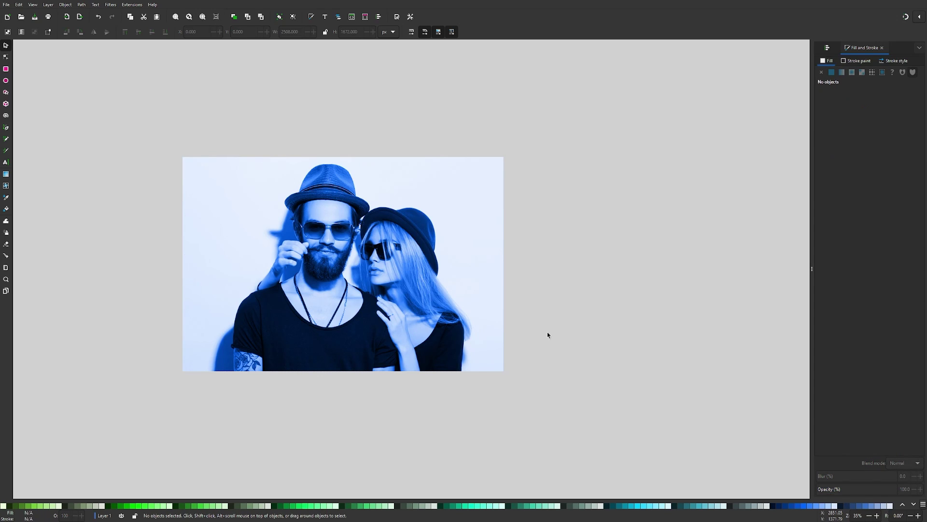
left_click_drag(422, 248, 296, 286)
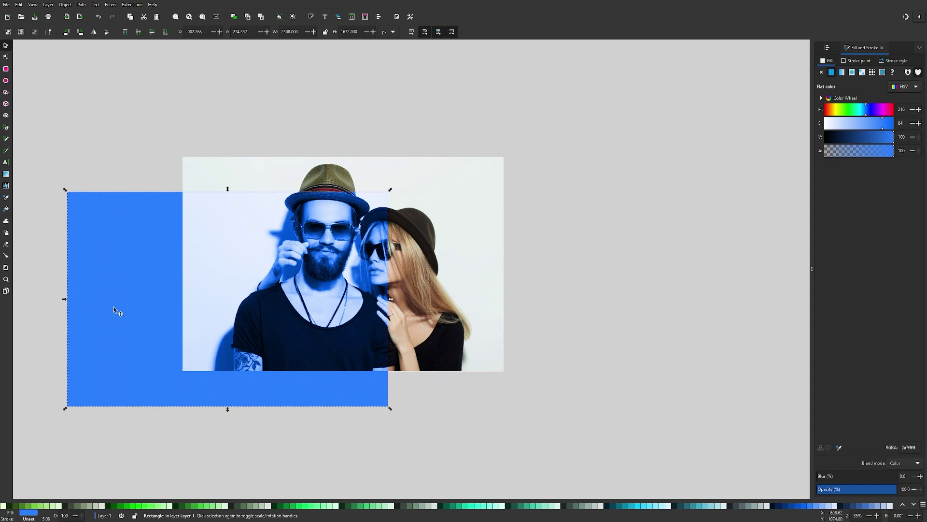
key("ctrl+z")
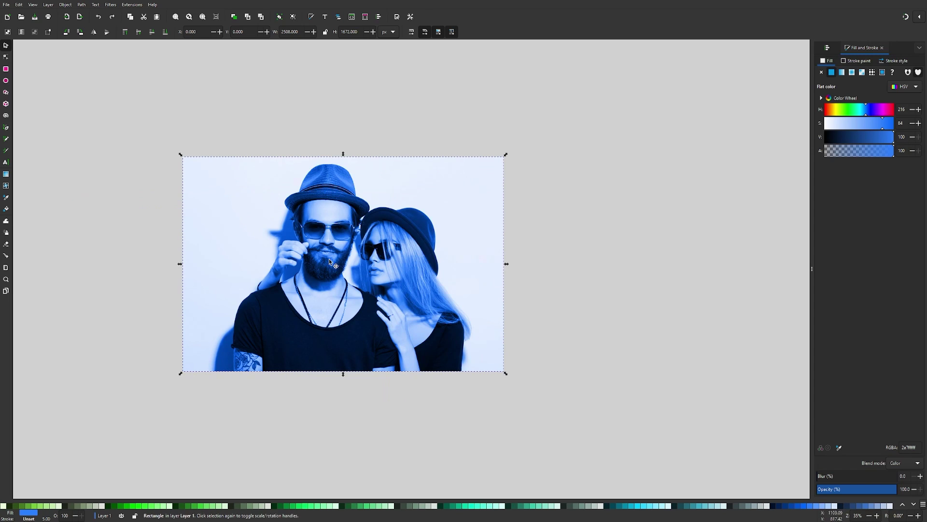
key("Escape")
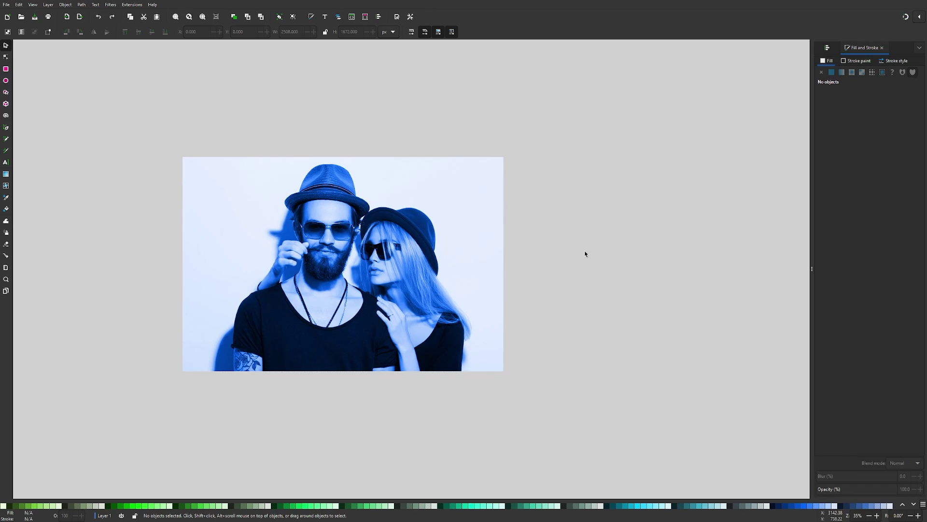
Step: Reset the blue rectangle's blend mode to Normal and delete the rectangle
key("Tab")
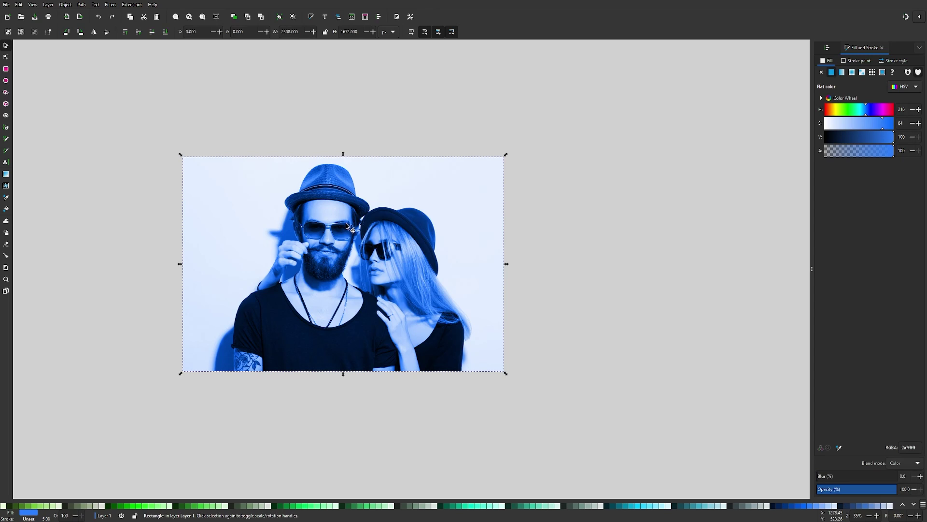
left_click(905, 464)
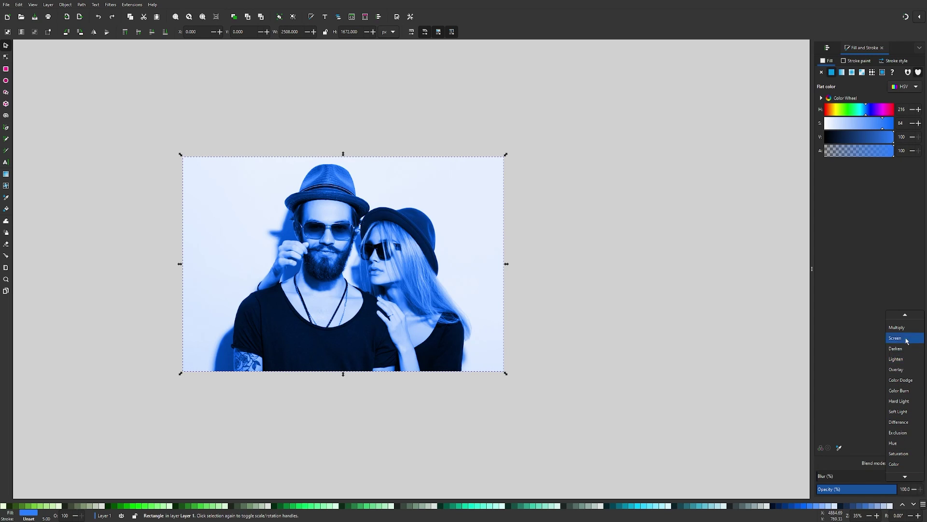
left_click(897, 317)
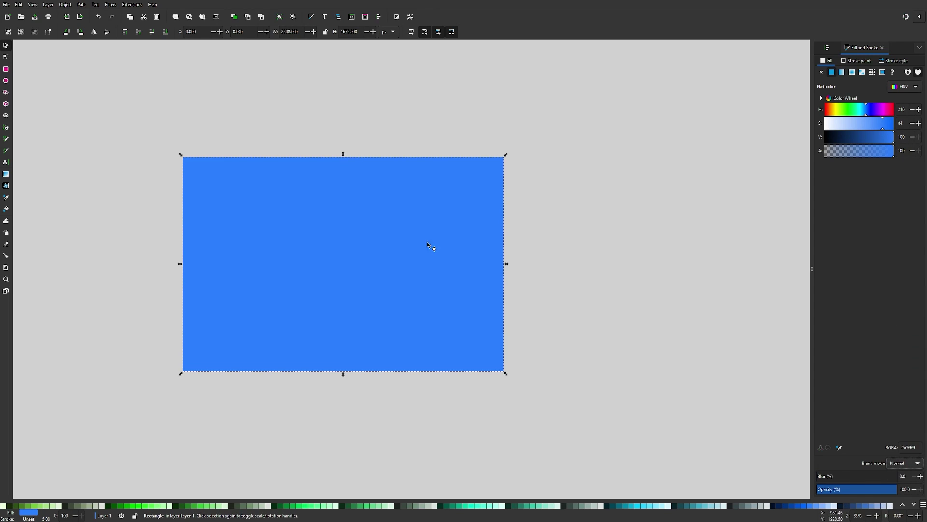
key("Escape")
left_click(358, 333)
left_click_drag(357, 334, 371, 334)
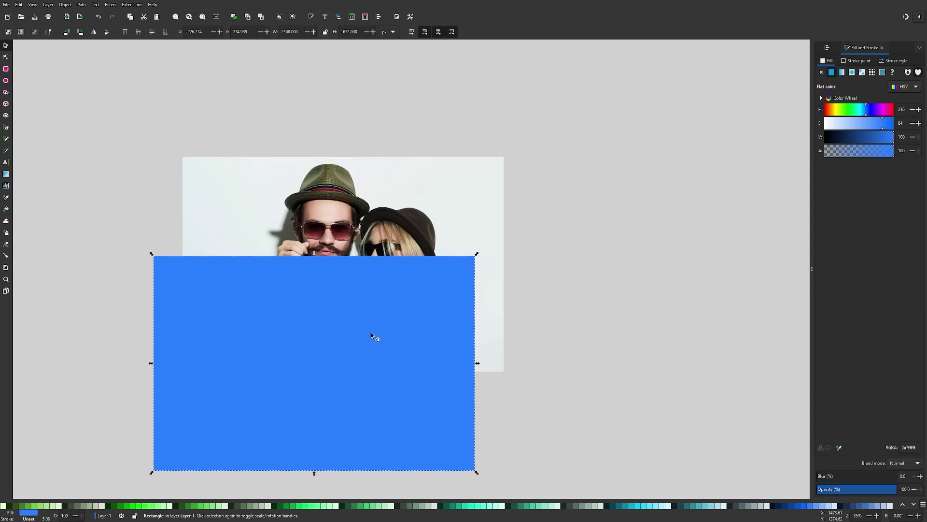
key("Delete")
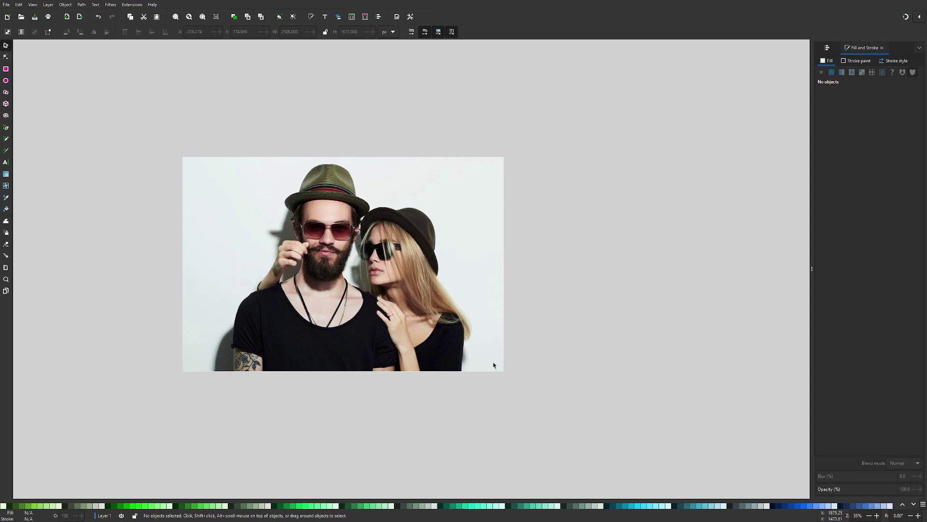
Step: Open Filters > Color > Duochrome for the selected couple photo and move its dialog right
left_click(345, 229)
scroll(334, 226, "up", 1, "ctrl")
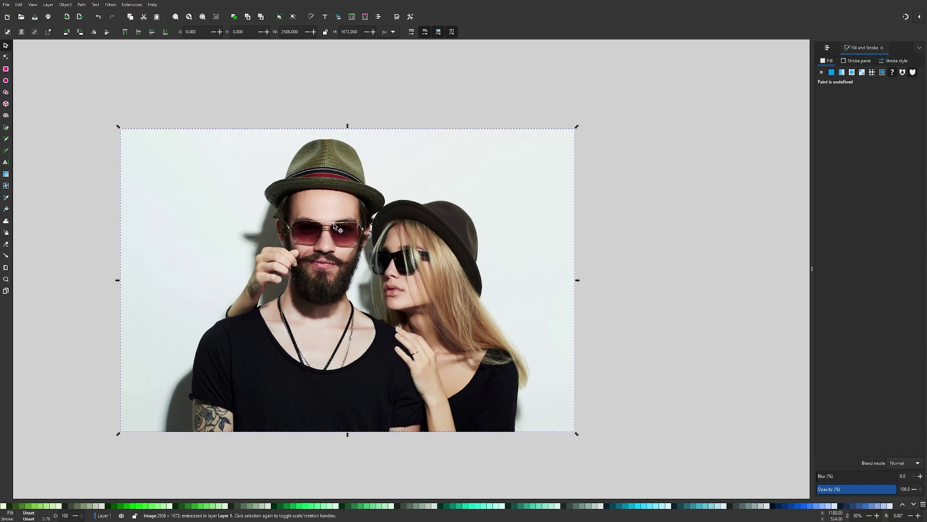
left_click(111, 5)
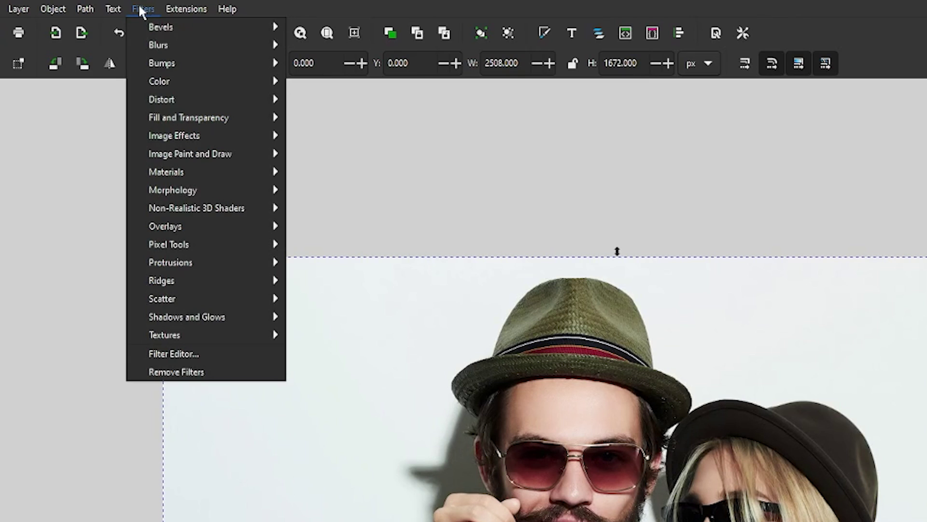
mouse_move(133, 40)
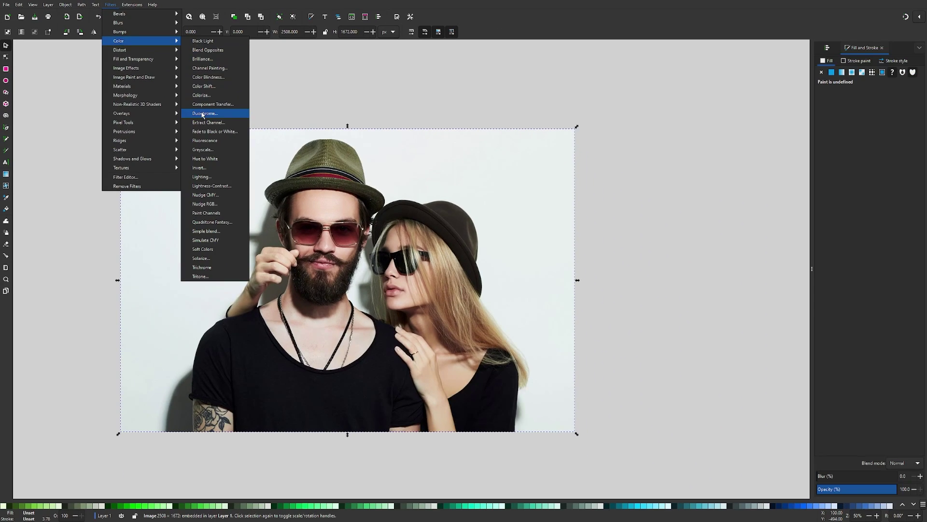
left_click(332, 227)
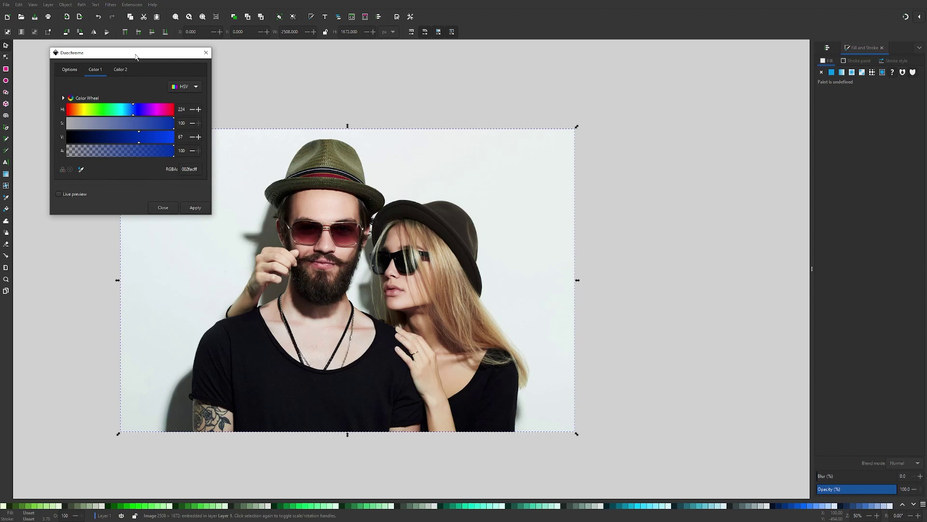
left_click_drag(134, 55, 594, 185)
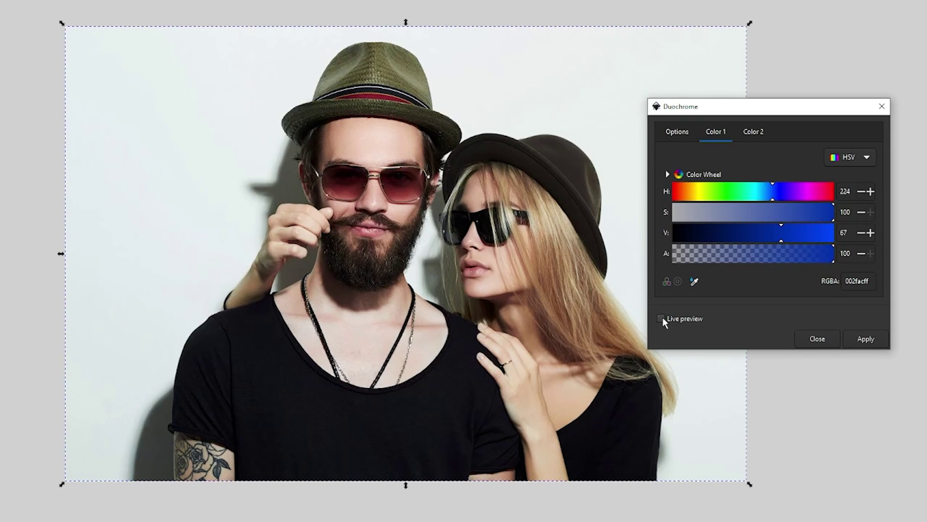
Step: Enable Live preview and make Color 1 a dark magenta at hue 331, value about 66
left_click(661, 319)
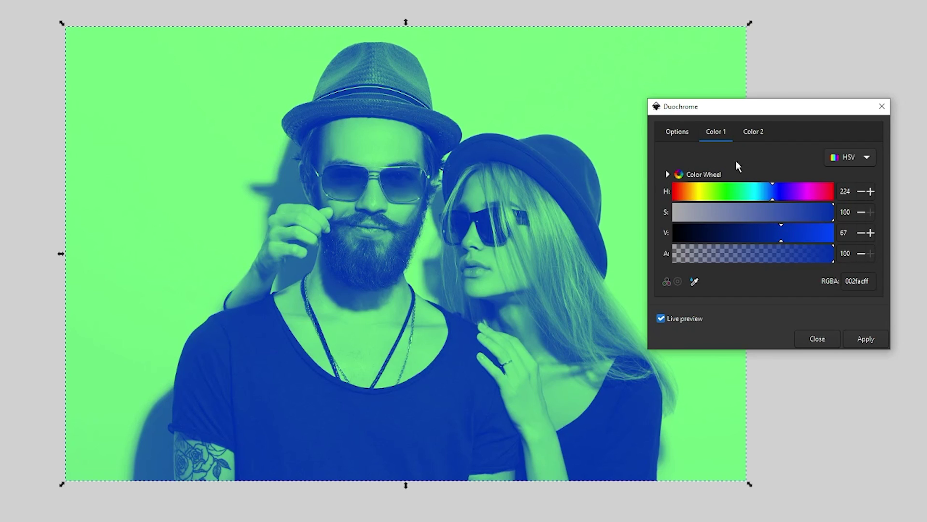
left_click(749, 137)
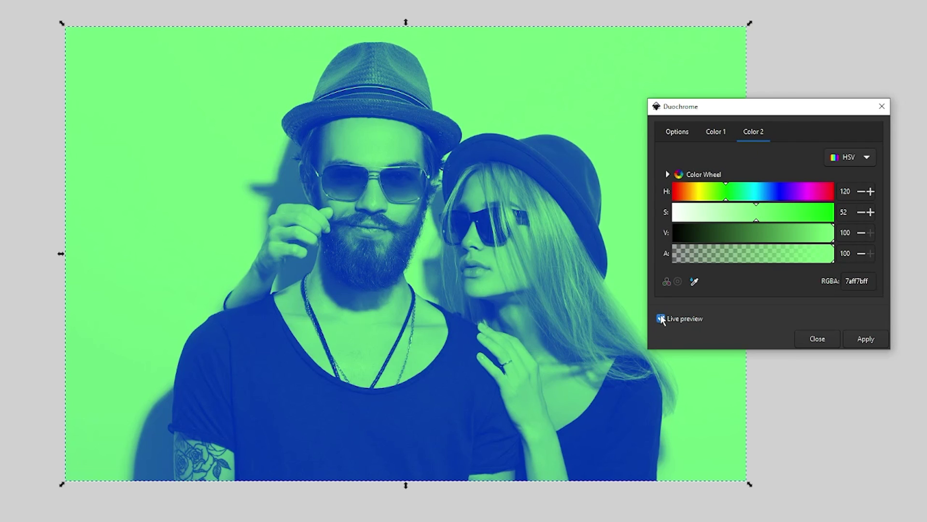
left_click(717, 136)
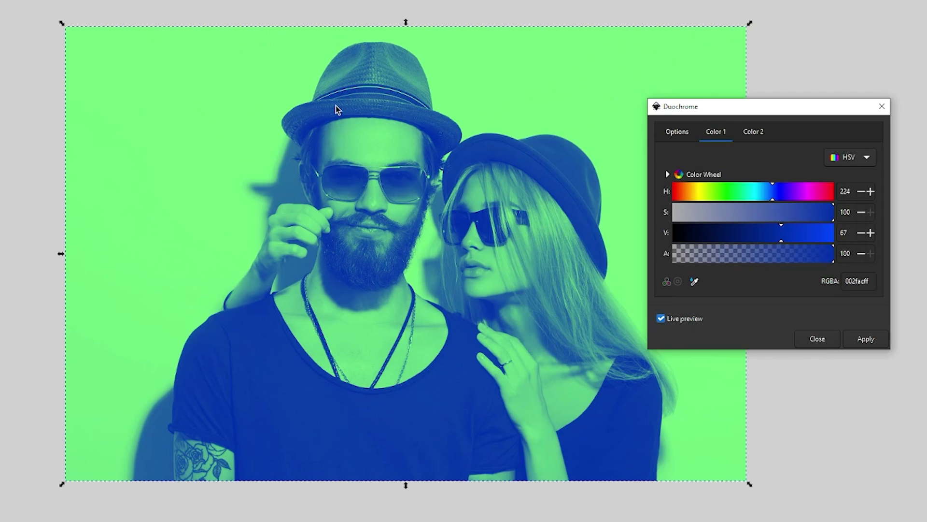
left_click_drag(789, 192, 837, 235)
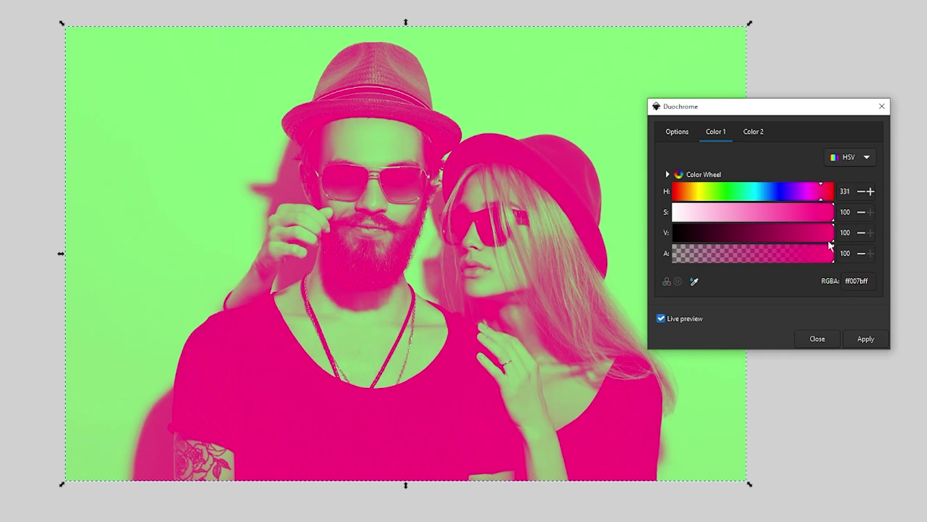
left_click(815, 231)
mouse_move(792, 233)
left_mouse_down()
mouse_move(723, 234)
mouse_move(776, 236)
left_mouse_up()
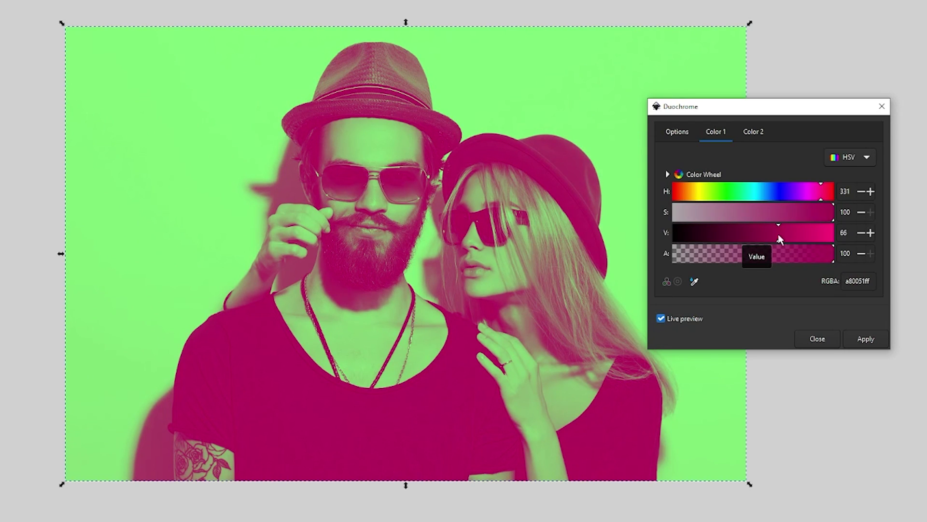
Step: Make Color 2 a saturated yellow at hue 60, apply the filter and close the dialog
left_click(762, 135)
left_click(700, 193)
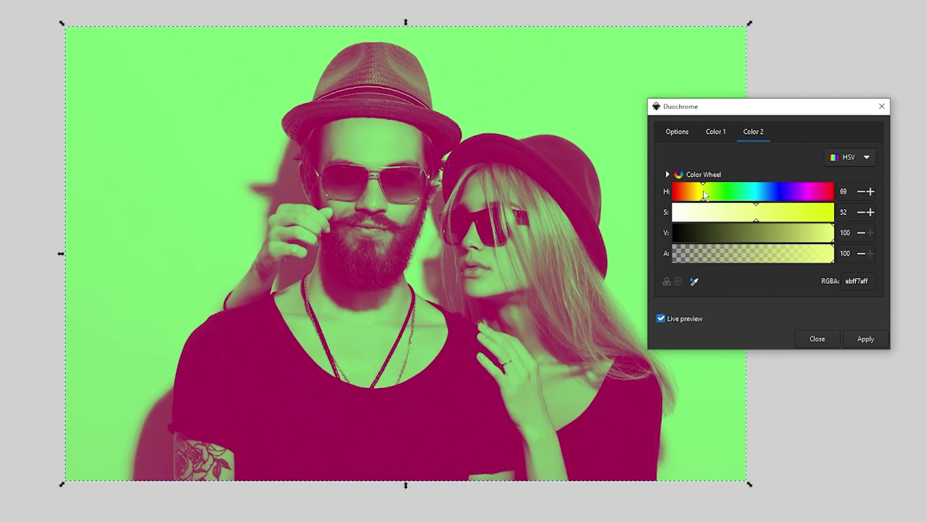
mouse_move(784, 218)
left_mouse_down()
mouse_move(793, 216)
mouse_move(765, 217)
left_mouse_up()
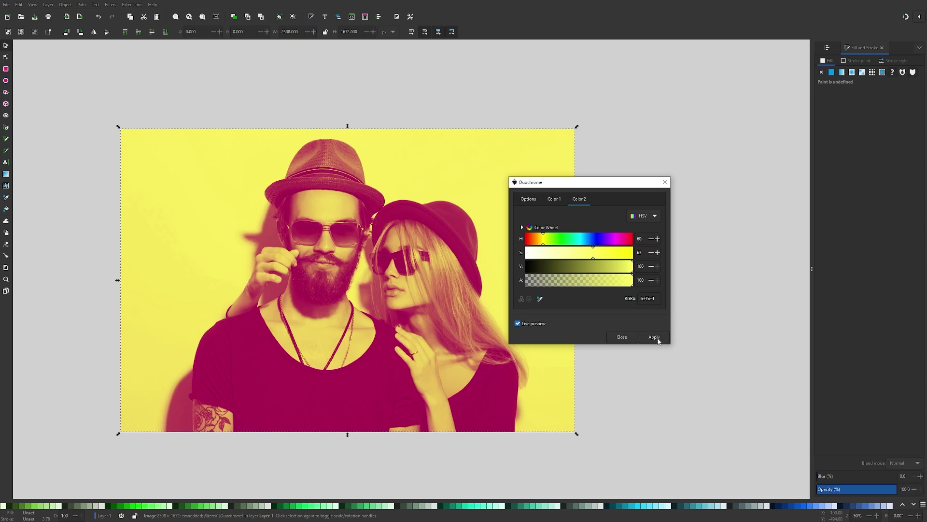
left_click(658, 341)
left_click(621, 337)
left_click(636, 246)
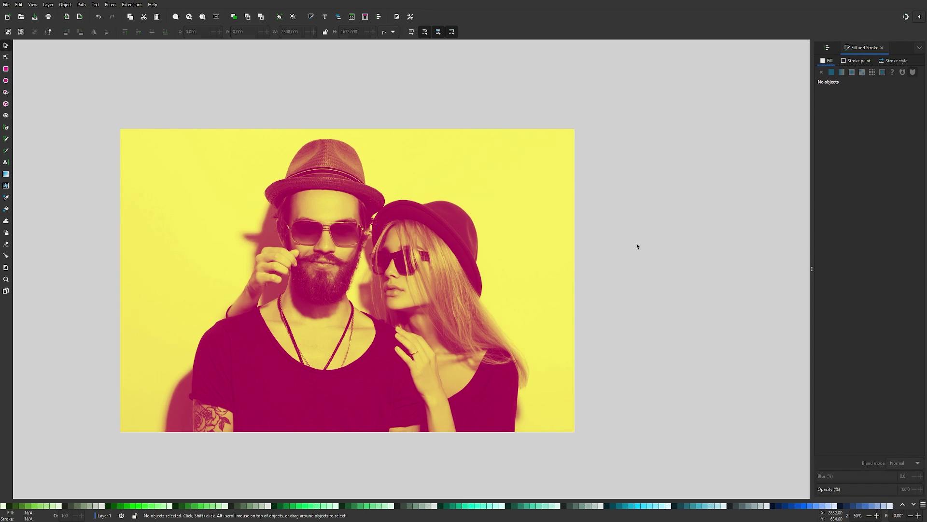